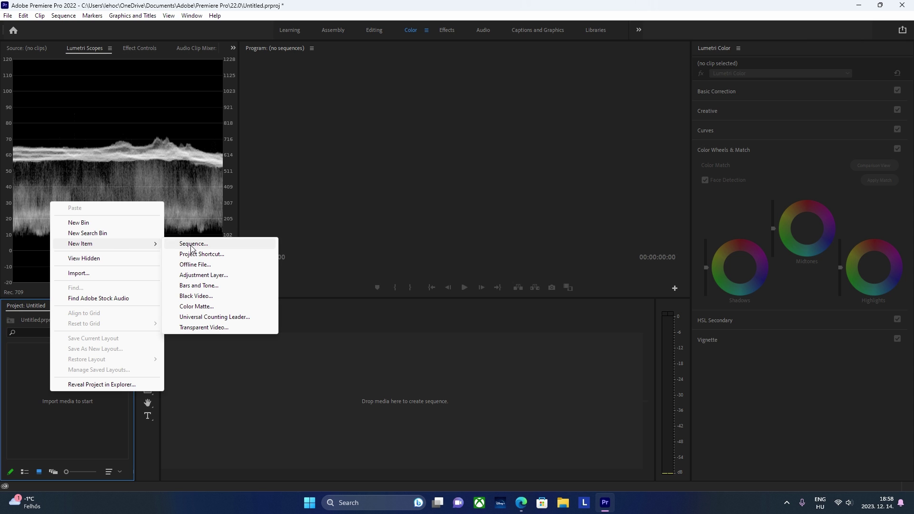
- Import MVI_1836.MP4 into the project from the Project panel's context menu
click(422, 212)
right_click(82, 368)
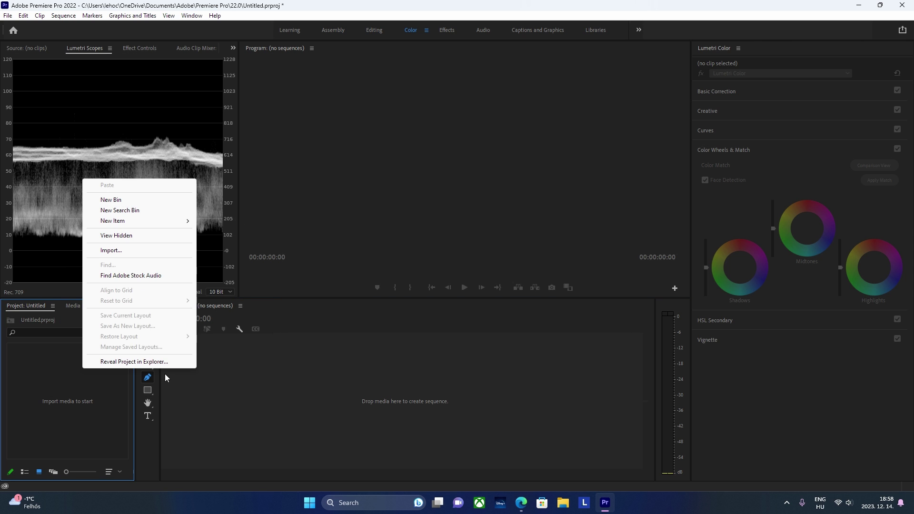
right_click(38, 384)
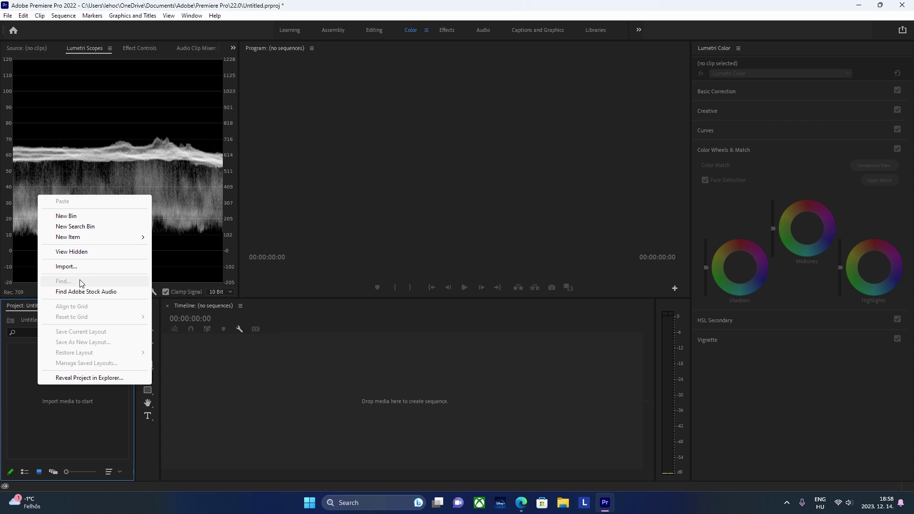
click(68, 267)
scroll(310, 165, down, 3)
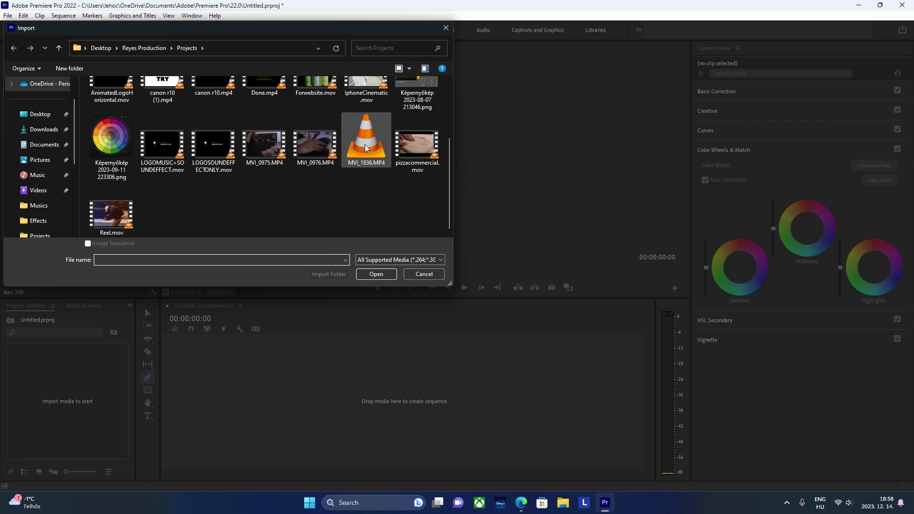
double_click(365, 144)
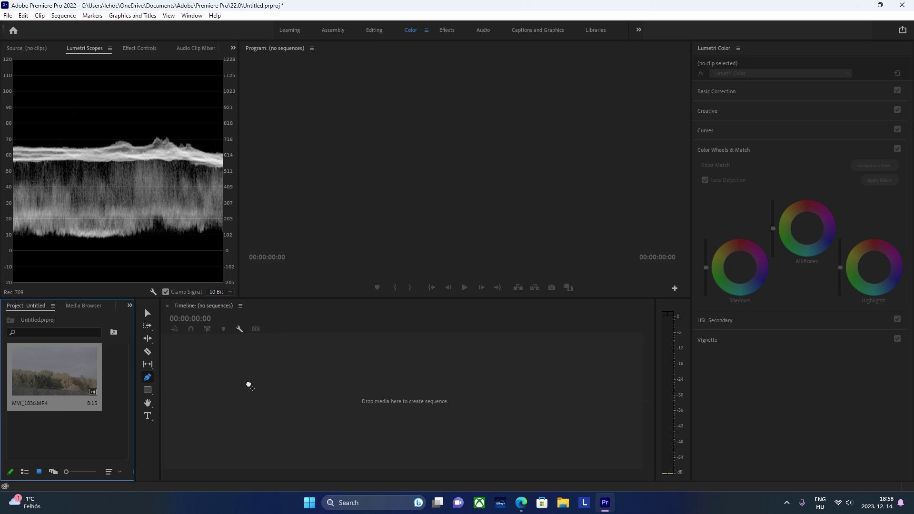
- Create the MVI_1836 sequence and switch its working color space from Rec. 2100 PQ to Rec. 709
drag(21, 368, 247, 384)
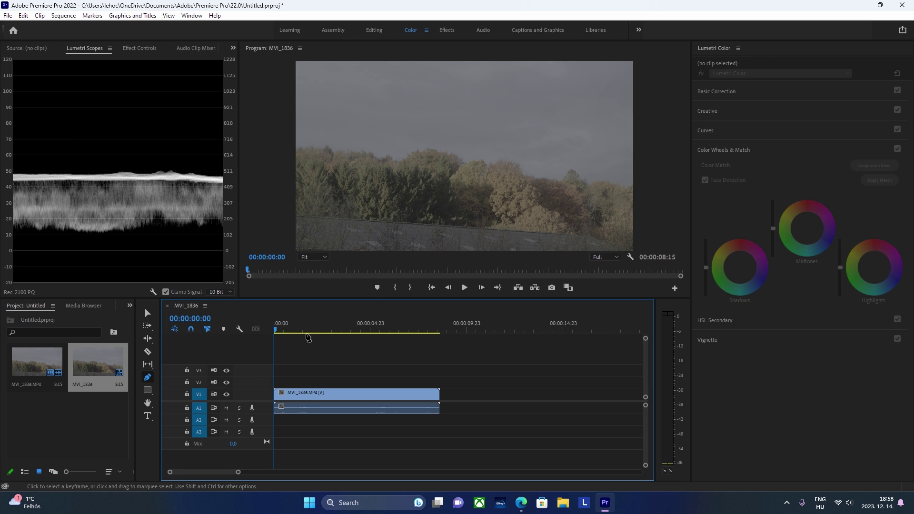
click(306, 327)
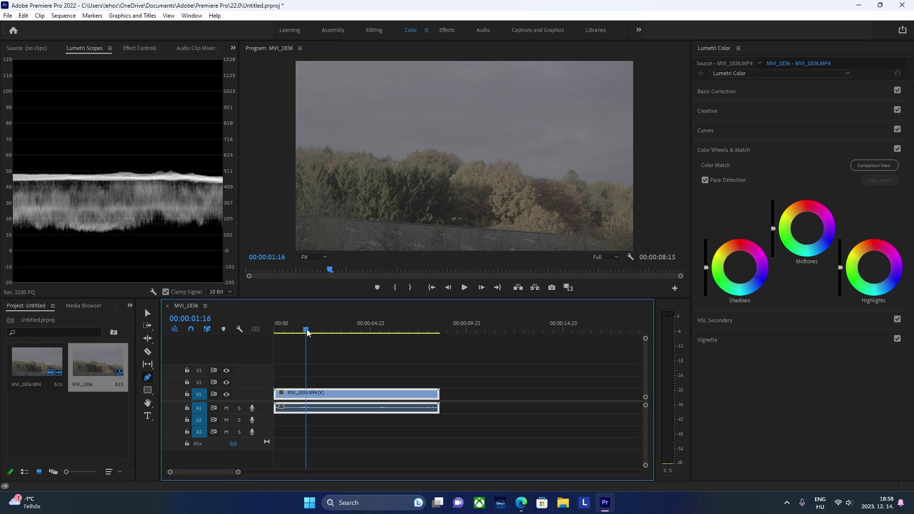
click(63, 15)
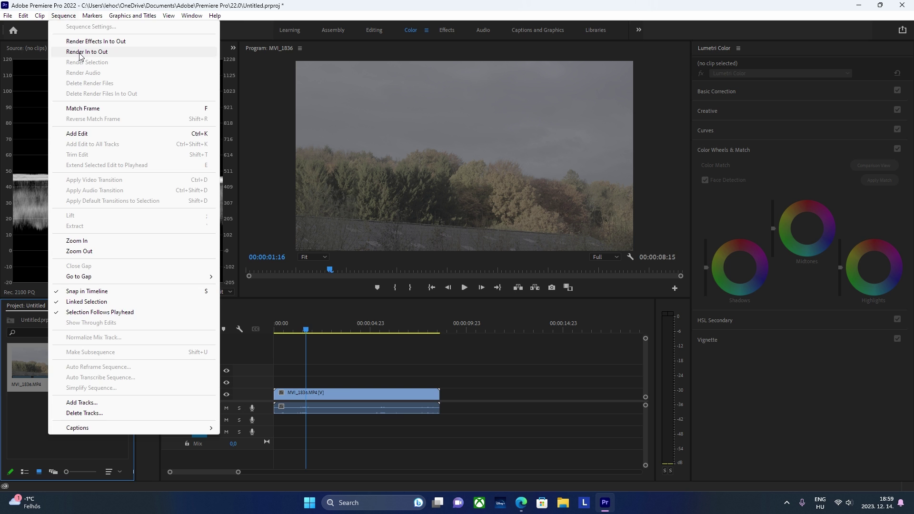
click(347, 384)
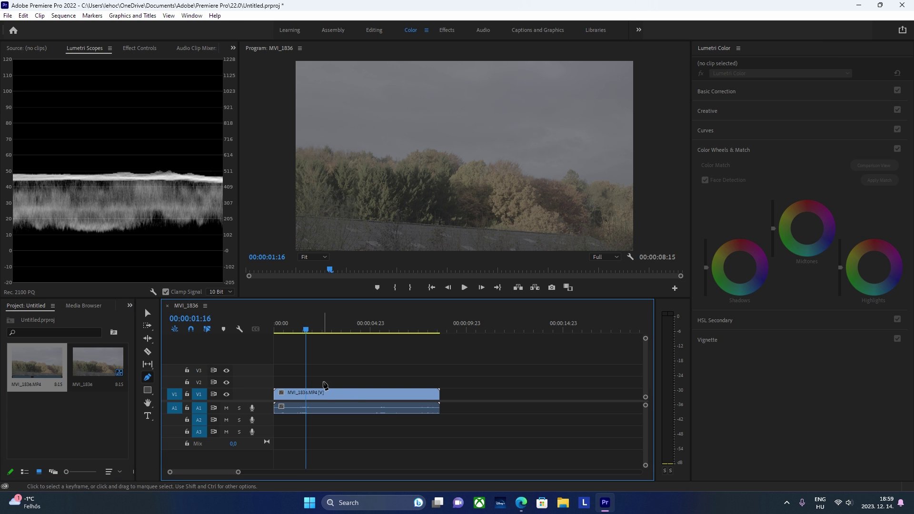
click(67, 16)
click(75, 26)
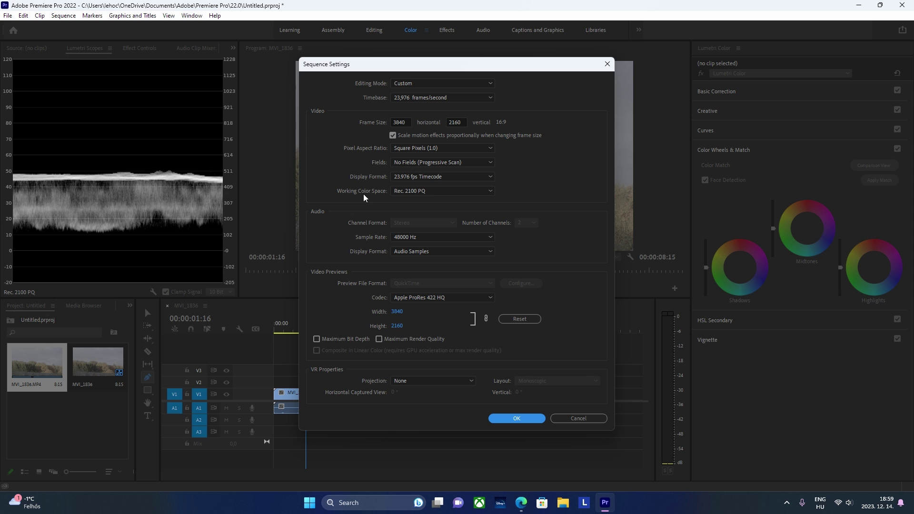
click(418, 193)
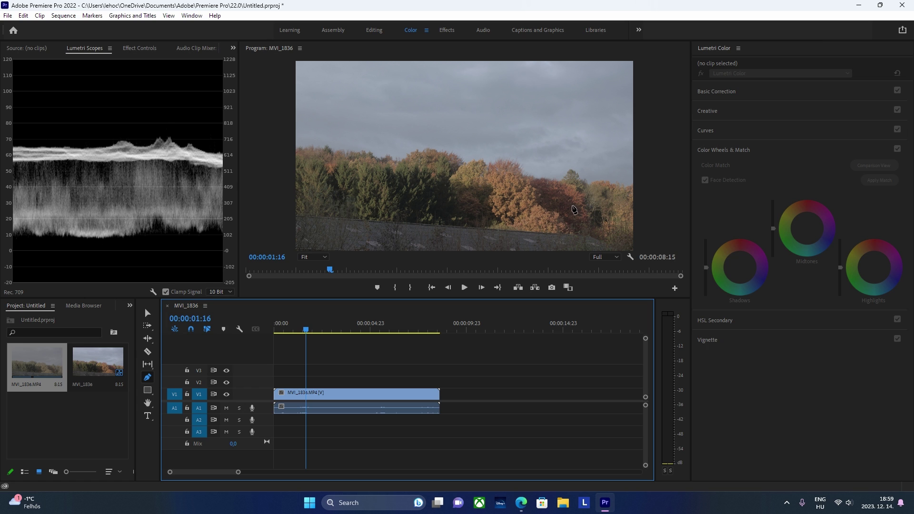
- Delete the clip's A1 audio, set Basic Correction contrast to 94,6 and raise the highlights
alt+click(323, 404)
key(Delete)
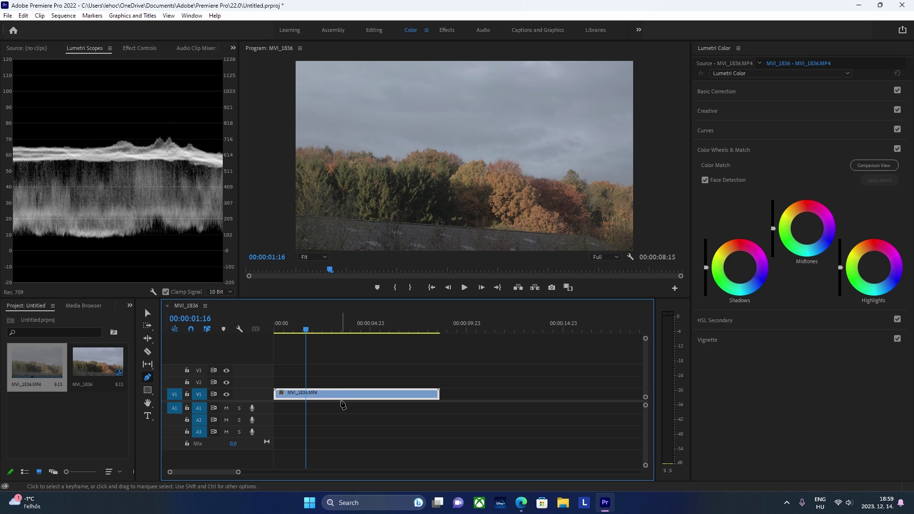
click(722, 92)
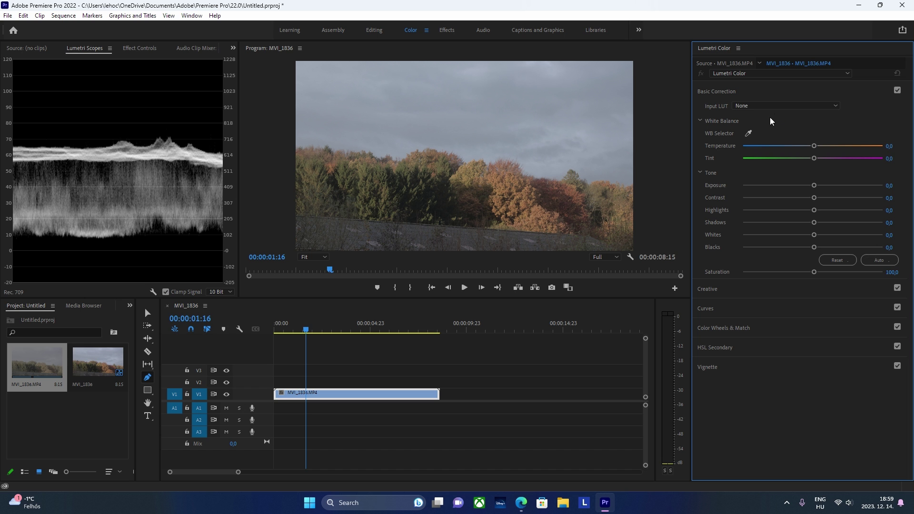
drag(812, 197, 903, 205)
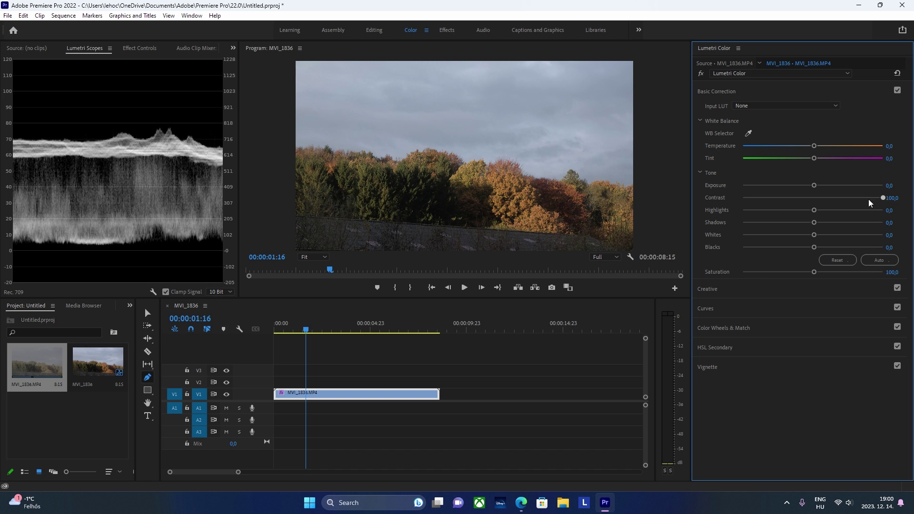
click(813, 197)
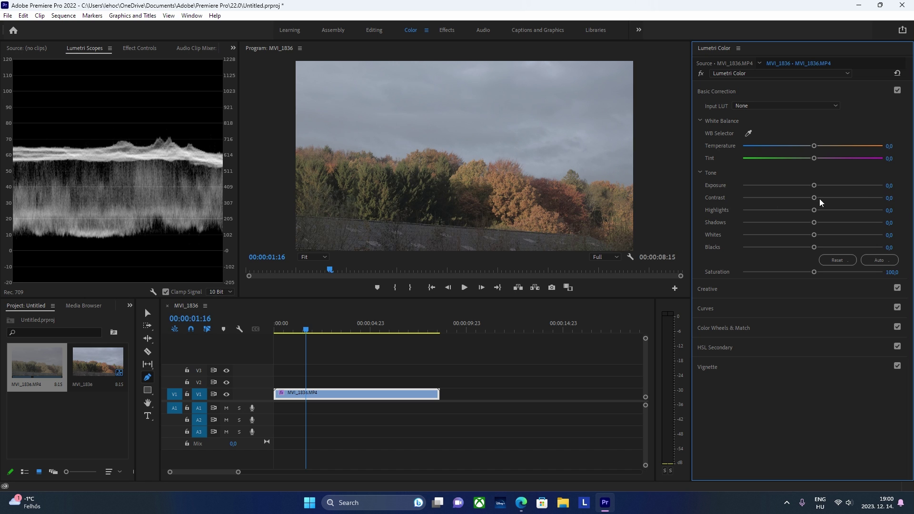
drag(819, 198, 878, 198)
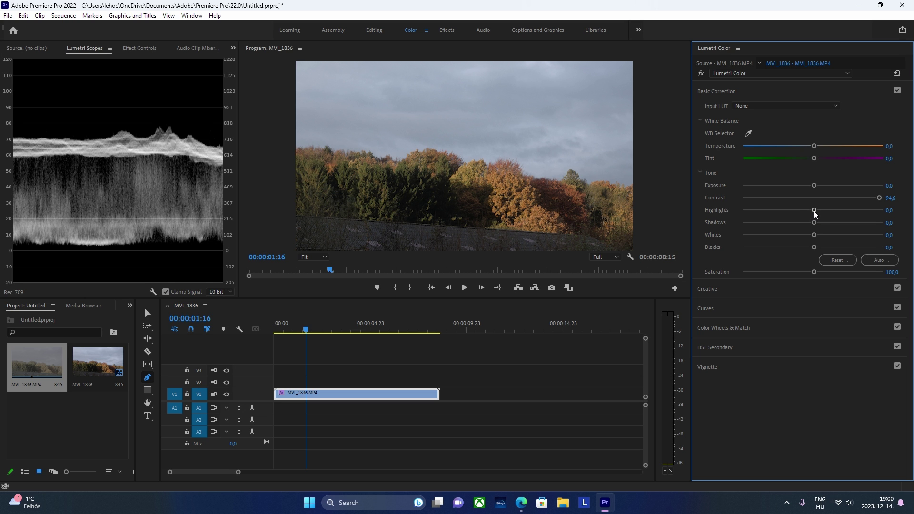
mouse_move(813, 211)
mouse_down()
mouse_move(852, 214)
mouse_move(772, 223)
mouse_move(833, 236)
mouse_move(784, 246)
mouse_up()
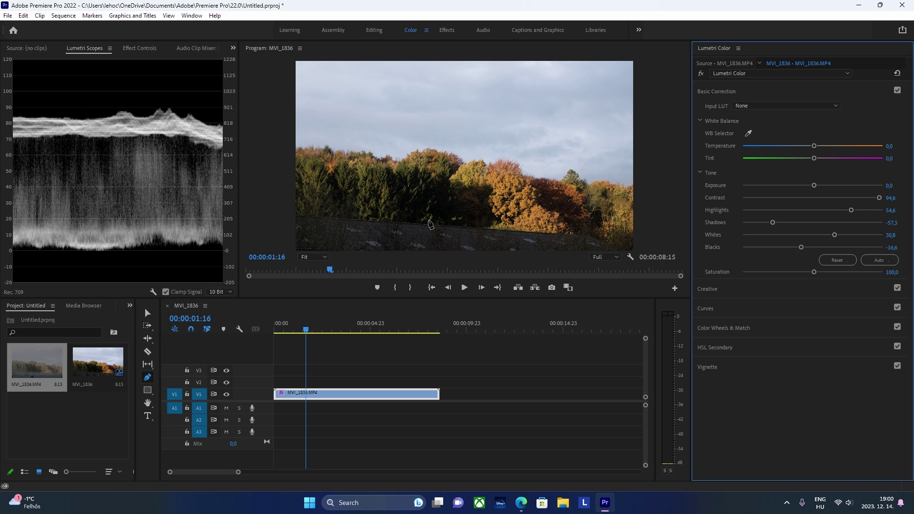
- Restore the grading layout and raise Creative saturation on MVI_1836 to 111,9
double_click(260, 49)
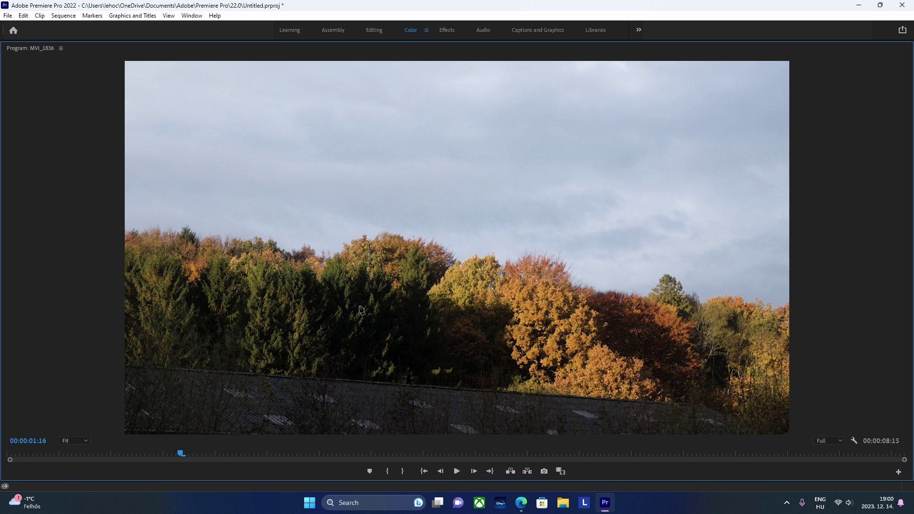
double_click(29, 47)
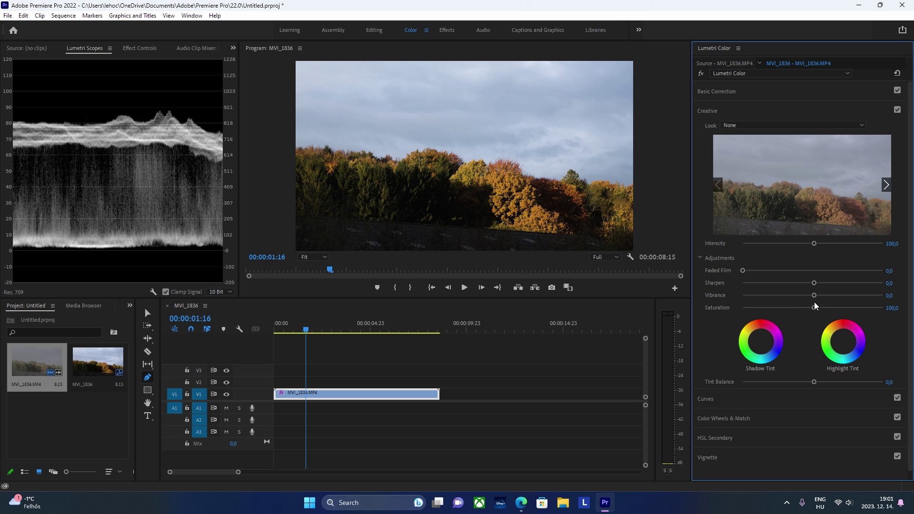
mouse_move(813, 308)
mouse_down()
mouse_move(762, 307)
mouse_move(820, 310)
mouse_up()
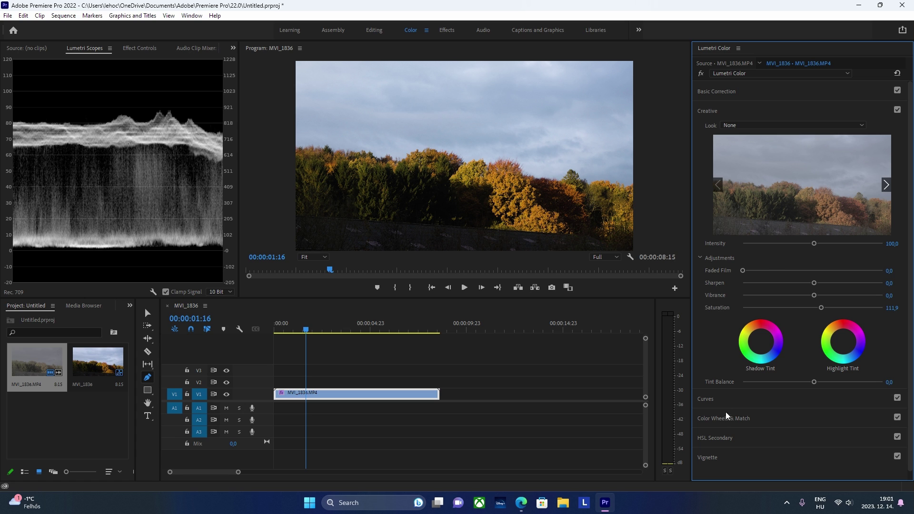
- Shift the highlights colour balance slightly in Color Wheels & Match
click(716, 420)
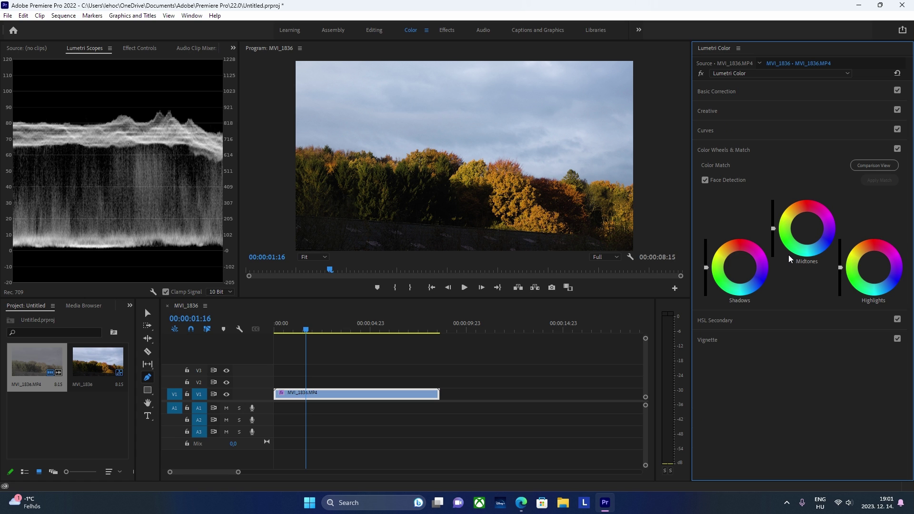
click(874, 267)
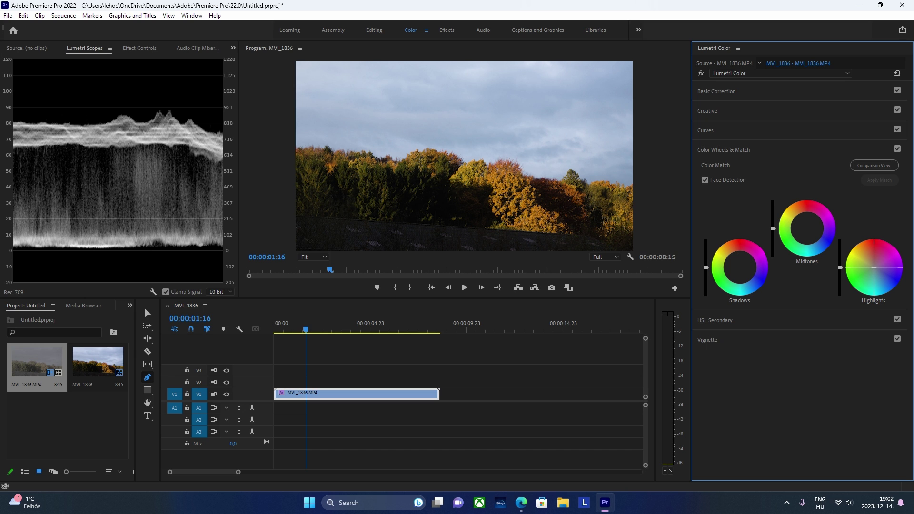
drag(873, 266, 872, 268)
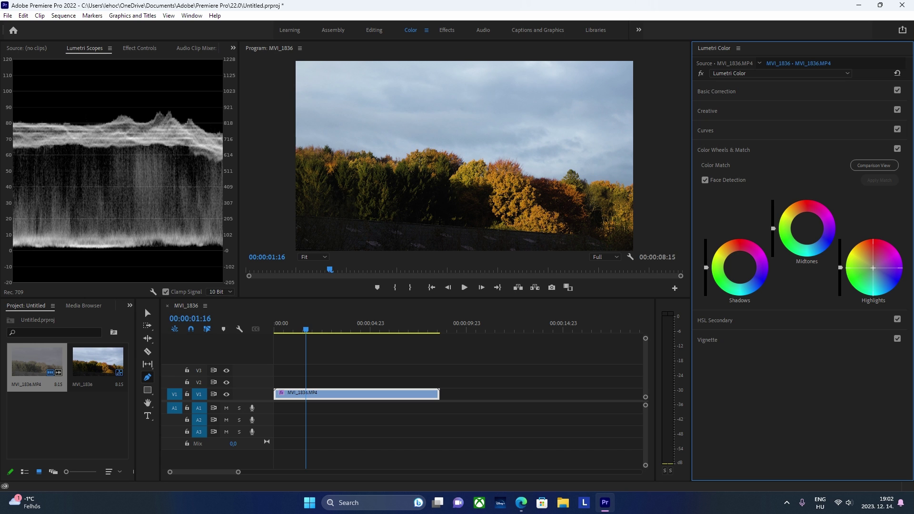
drag(872, 268, 870, 267)
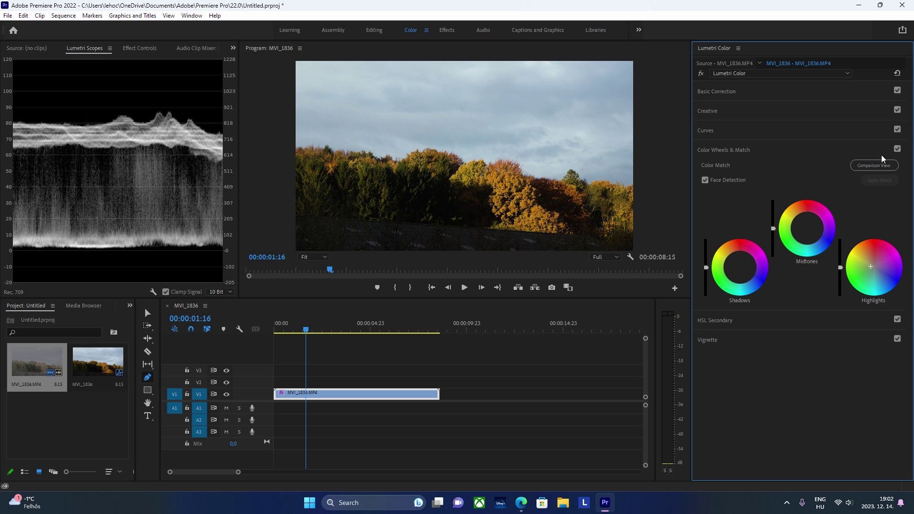
- Compare the wheel correction on and off, and toggle the Vignette and HSL Secondary sections
click(897, 149)
click(897, 150)
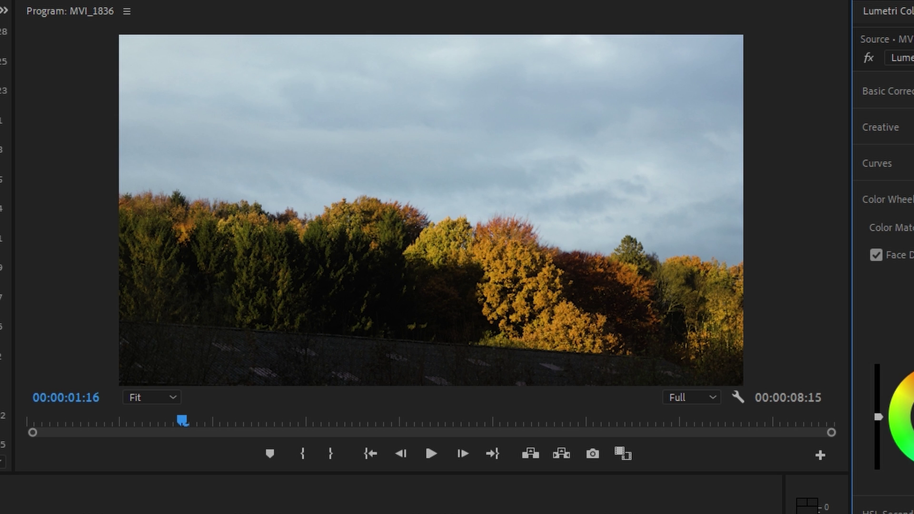
click(897, 149)
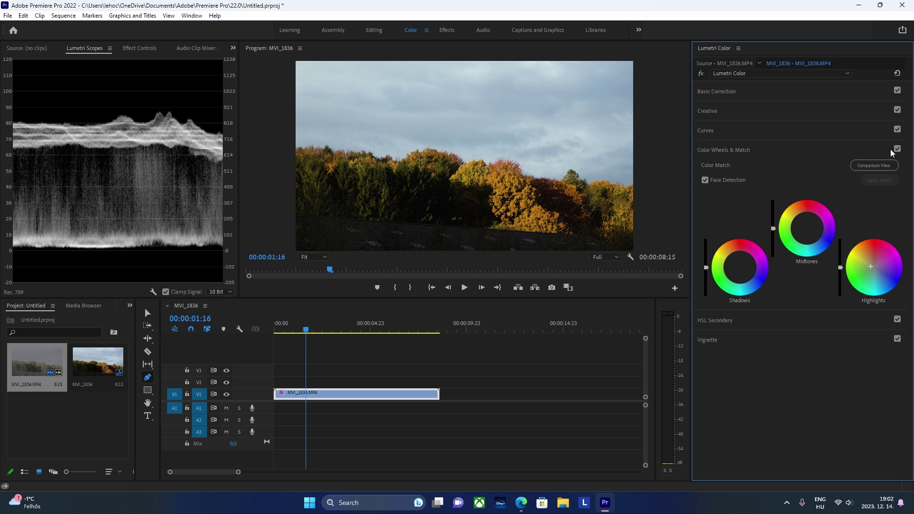
click(890, 150)
click(867, 187)
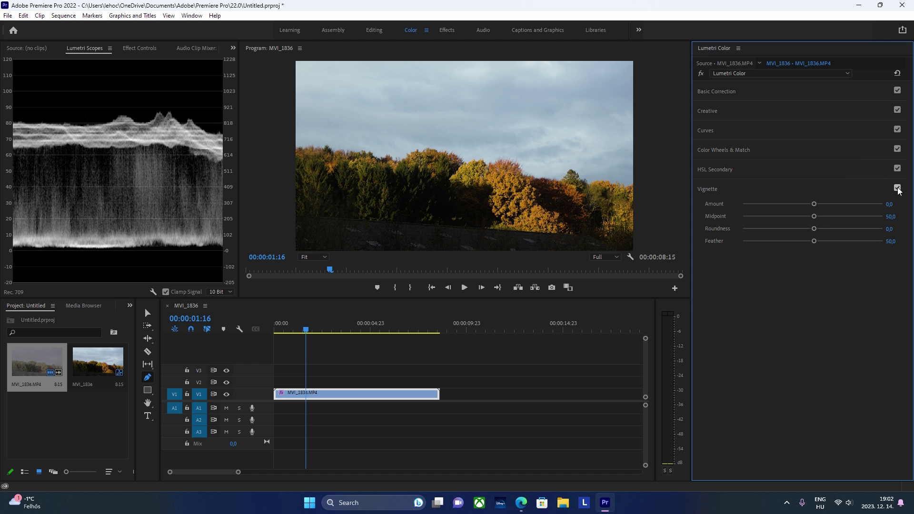
click(884, 183)
click(897, 169)
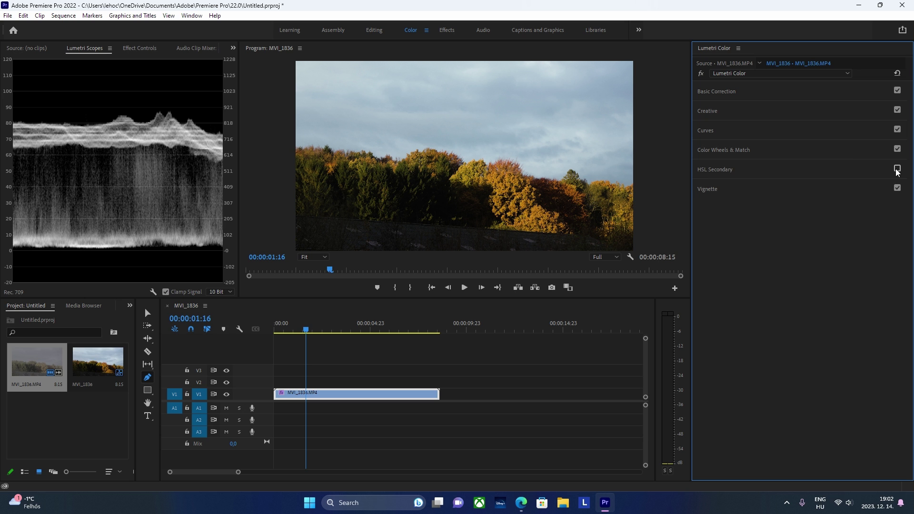
click(897, 168)
- Nudge the midtones colour balance slightly, comparing the wheel correction on and off
click(897, 153)
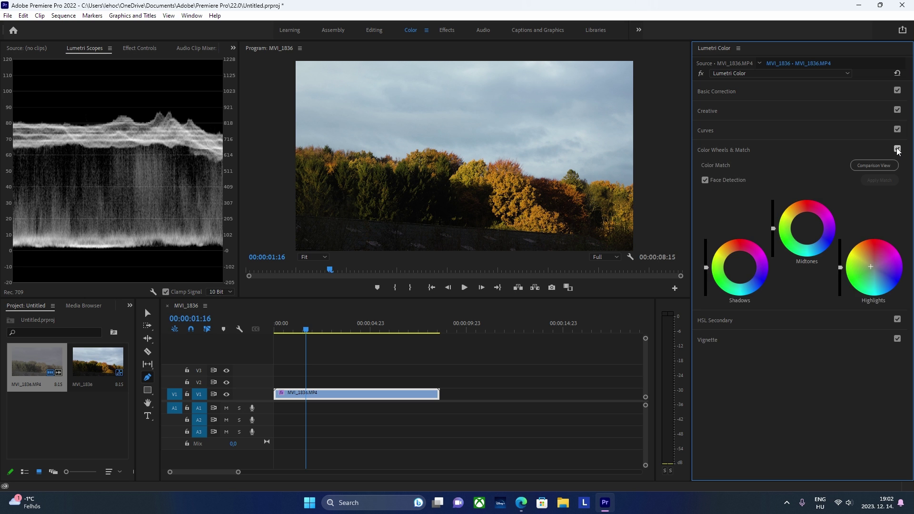
click(897, 150)
click(897, 149)
click(897, 150)
click(897, 150)
click(897, 150)
click(897, 150)
drag(807, 228, 808, 228)
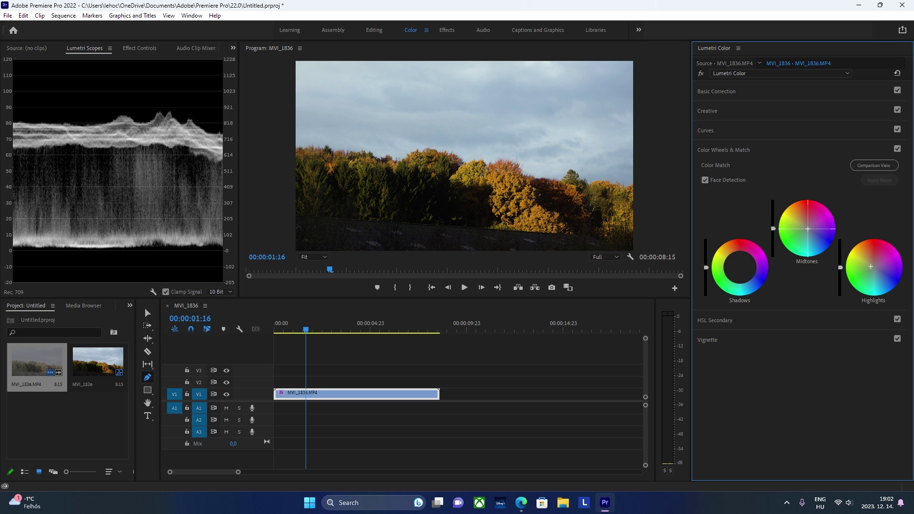
click(898, 150)
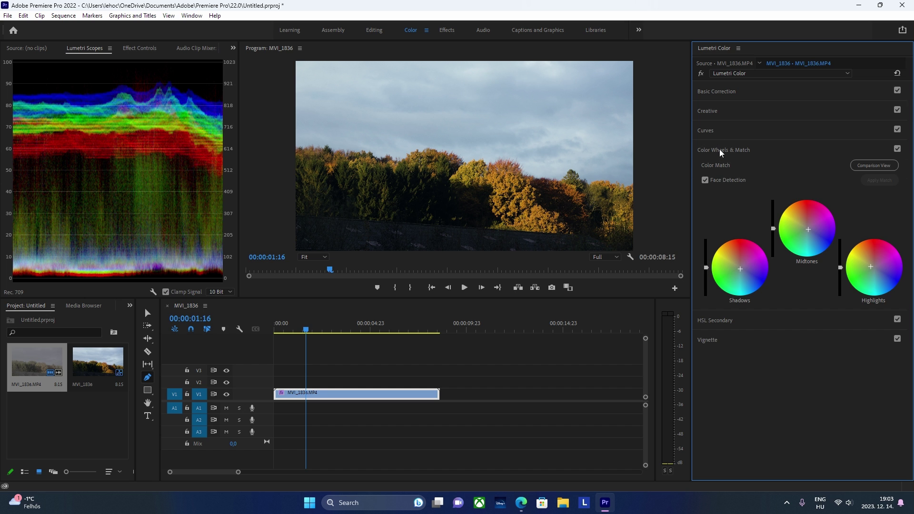
- Review the Creative settings and play the graded clip in a maximized Program monitor
click(719, 149)
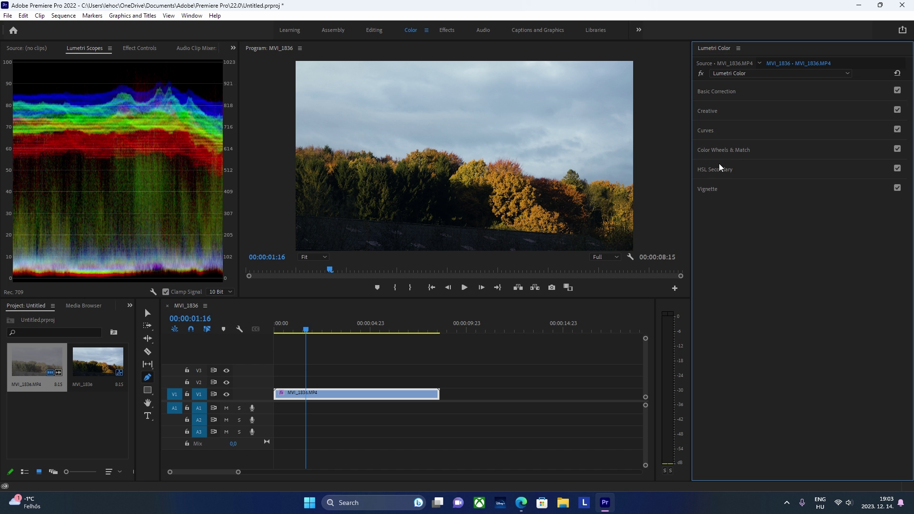
click(713, 110)
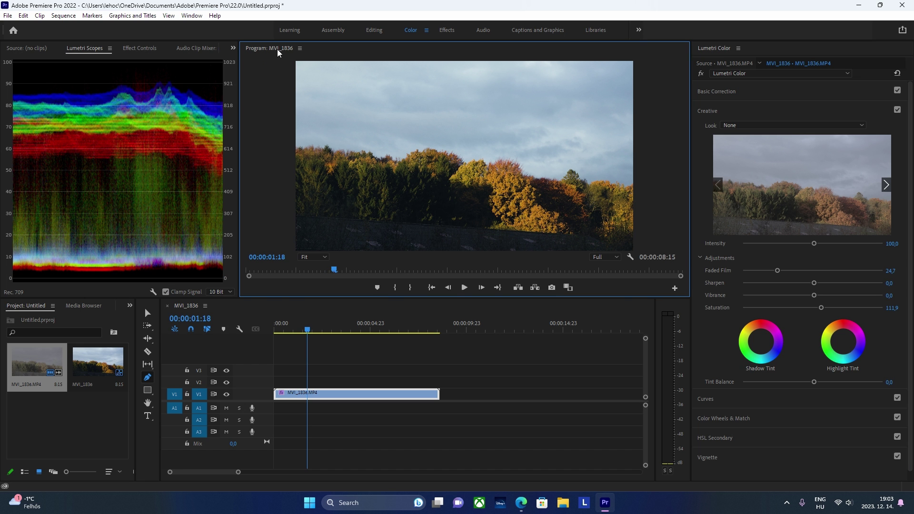
key(grave)
key(space)
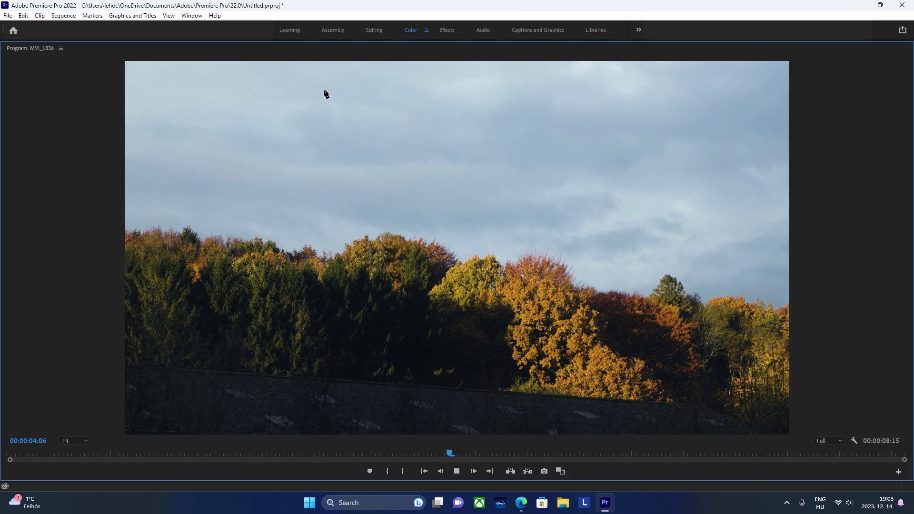
key(space)
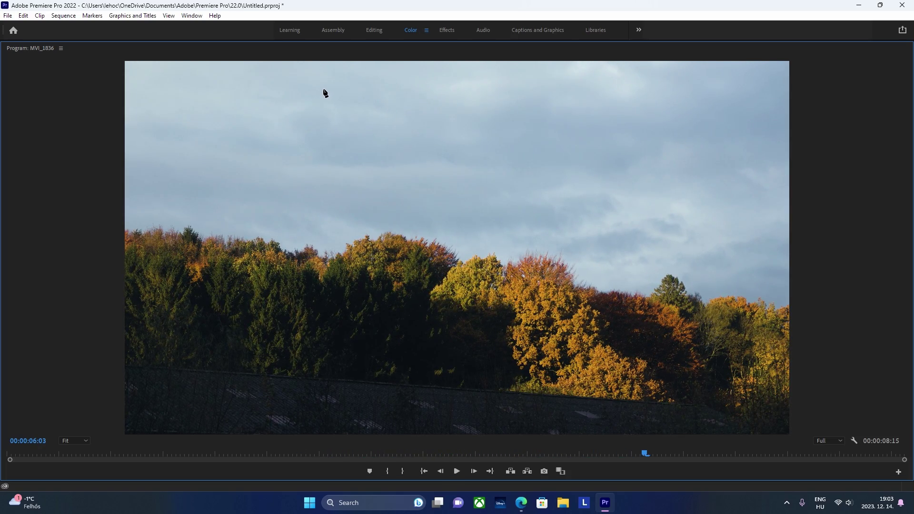
double_click(28, 48)
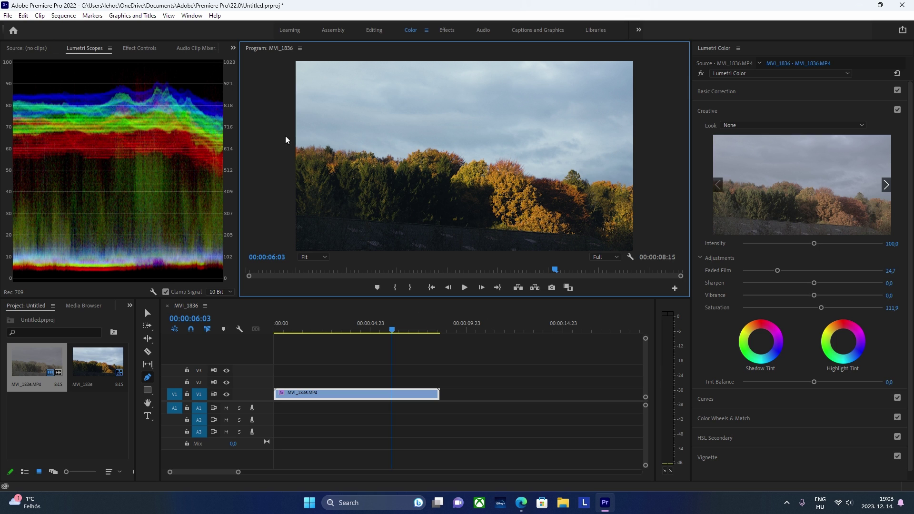
- Bring up the context menu for the MVI_1836 clip in the Project panel
right_click(29, 367)
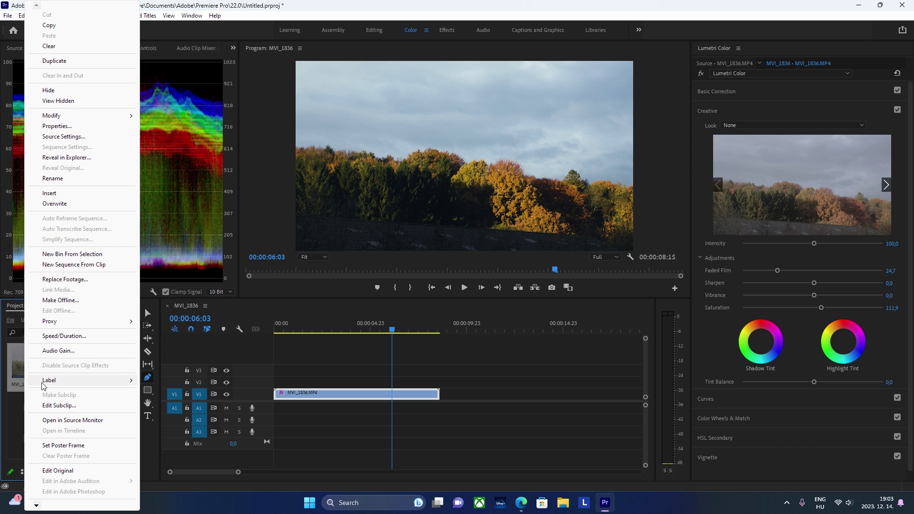
click(17, 396)
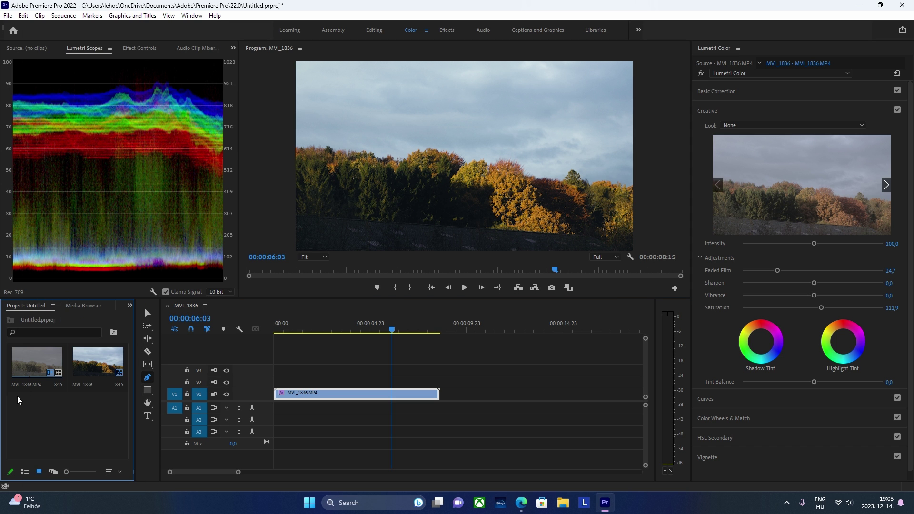
right_click(31, 358)
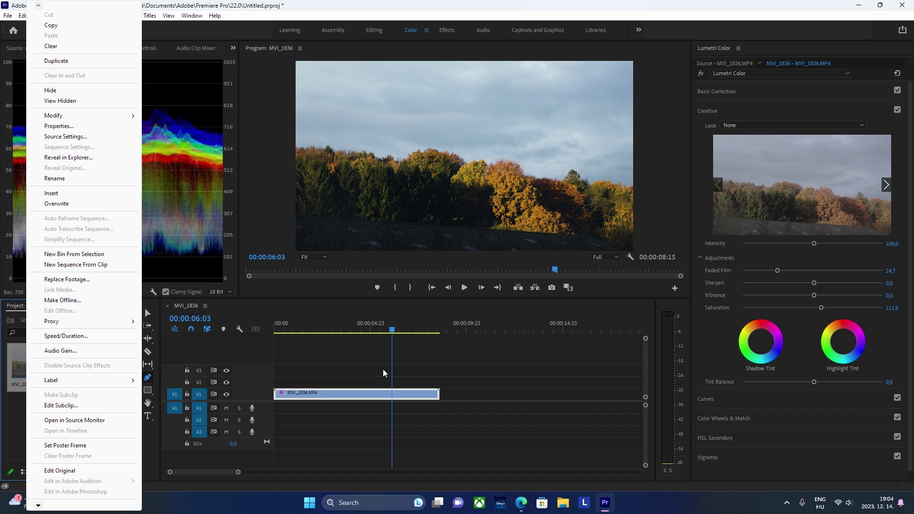
- Play the Premiere Pro export from 0:00:02 in Media Player beside VLC, then pause it
click(440, 382)
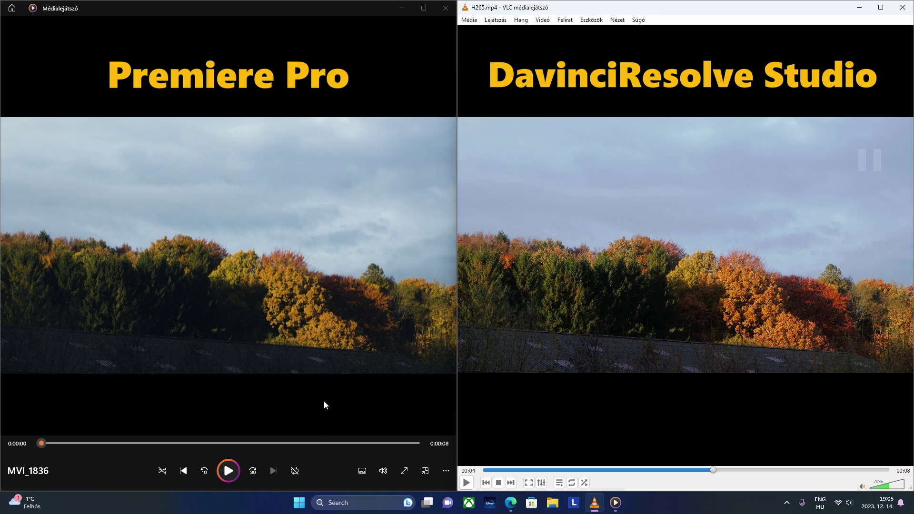
drag(169, 443, 141, 443)
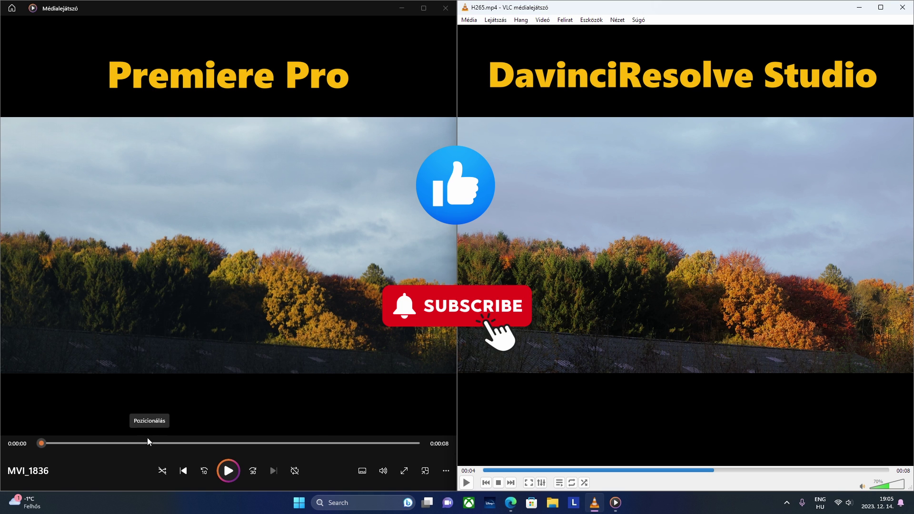
click(165, 427)
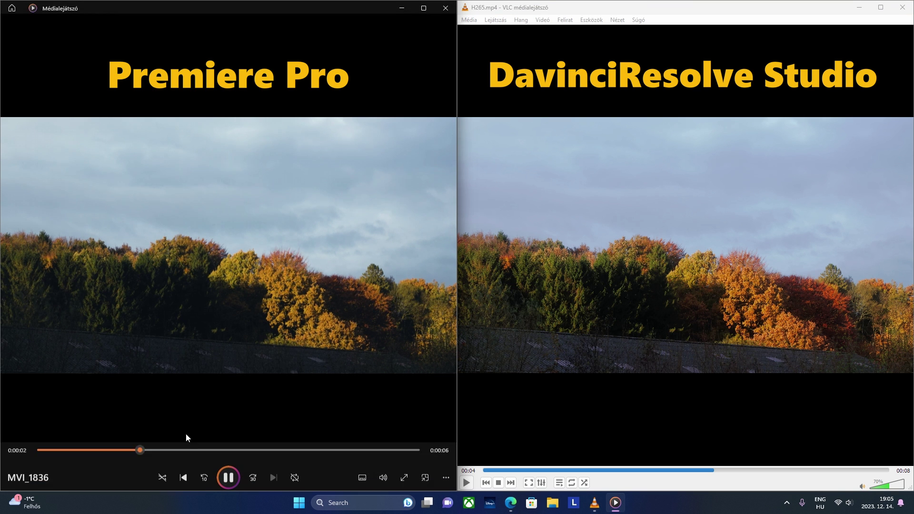
click(301, 324)
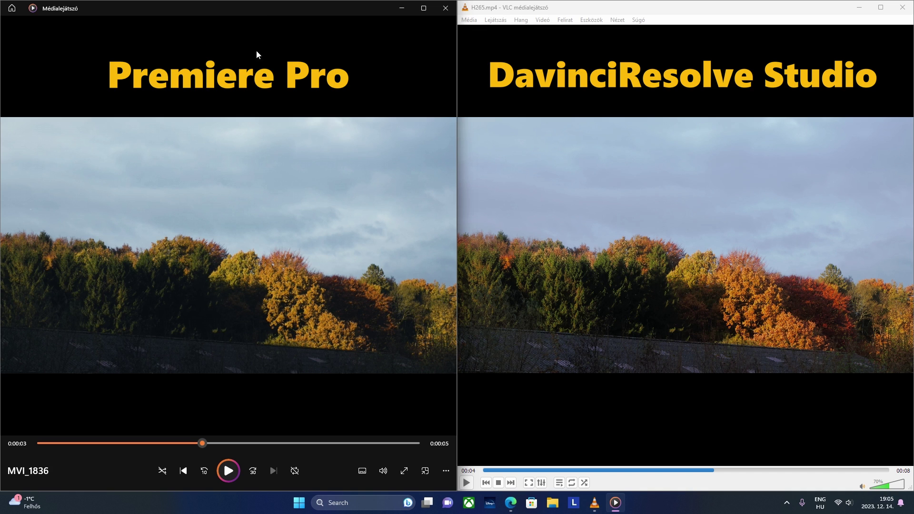